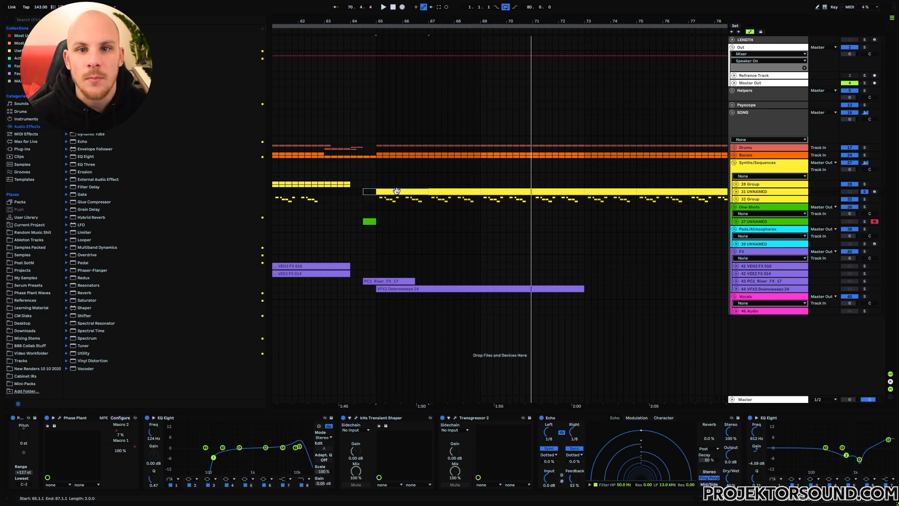
- Open the Phase Plant plugin window of the 31 UNNAMED track
key("ctrl+alt+p")
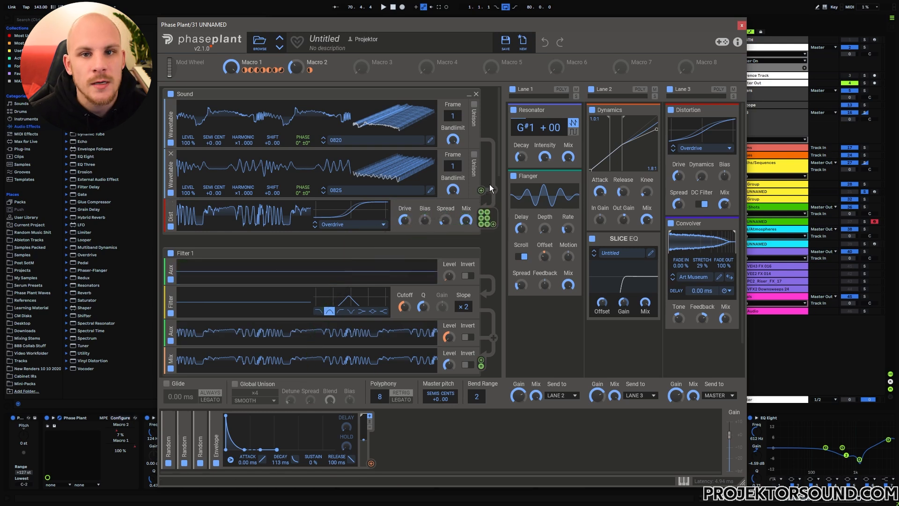
- Try an Envelope output and a Curve output at the end of the Sound group, removing each one again
left_click(369, 240)
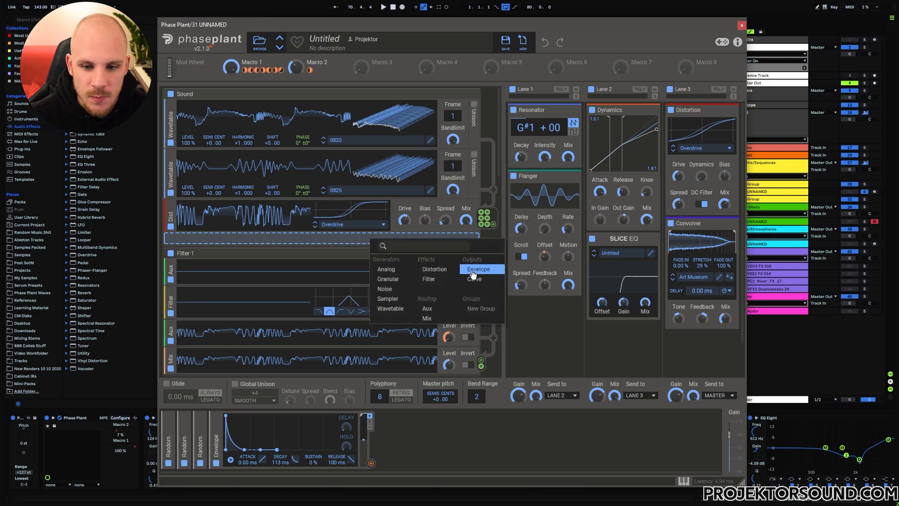
left_click(482, 268)
left_click(171, 237)
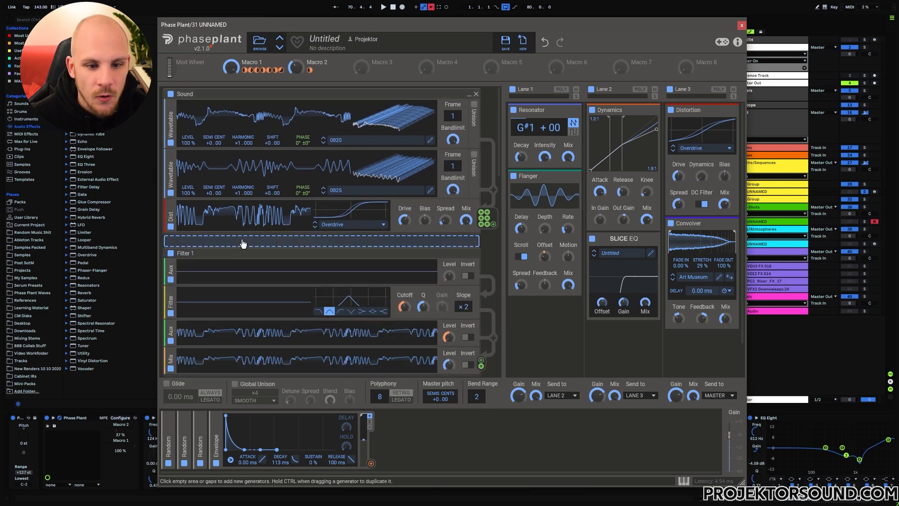
left_click(257, 241)
left_click(351, 276)
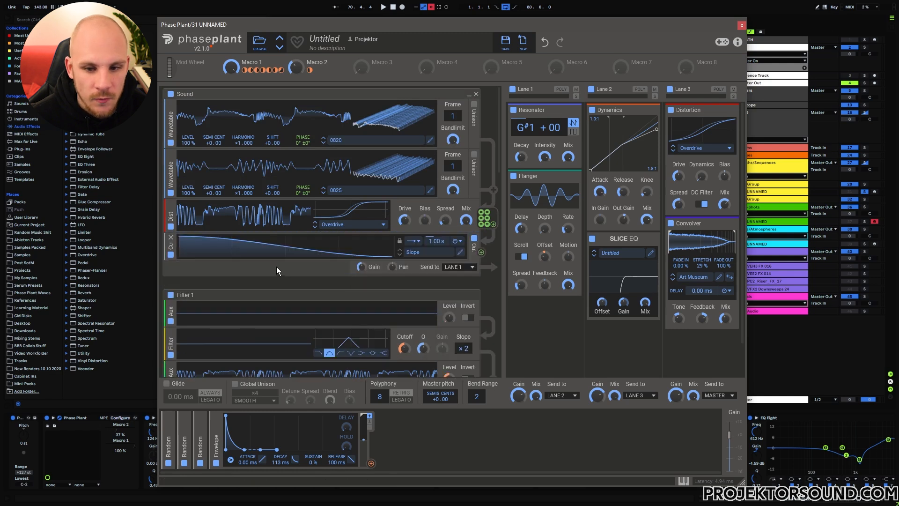
left_click(170, 237)
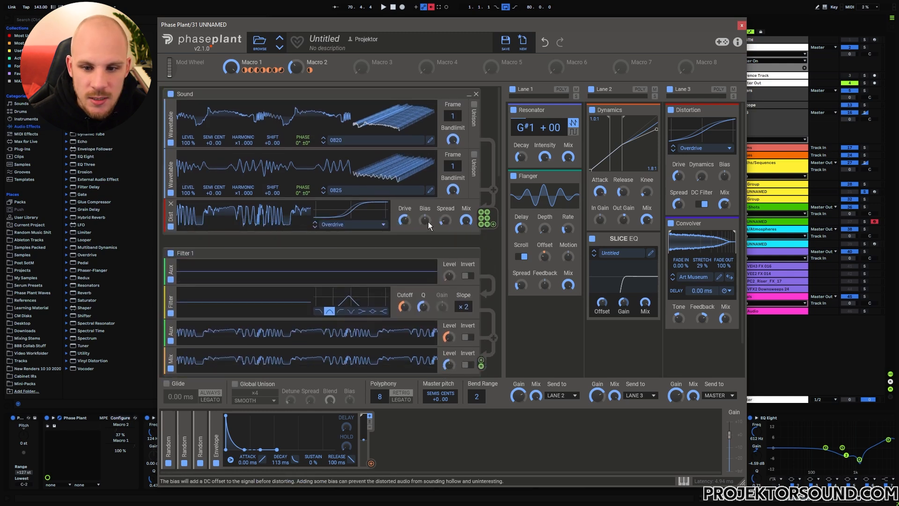
- Examine how the Sound group's distortion is routed into the Aux inputs of the Filter 1, Filter 2 and Filter 3 groups
mouse_move(485, 213)
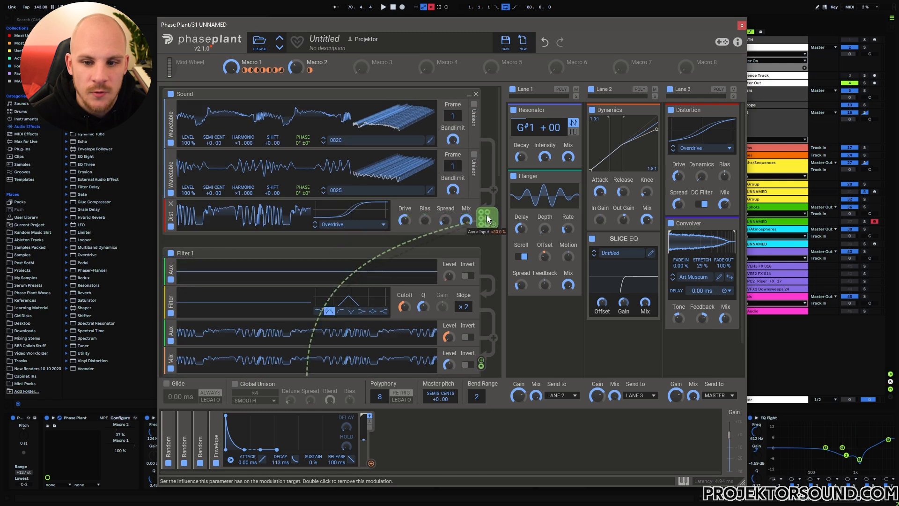
scroll(315, 164, "down", 3)
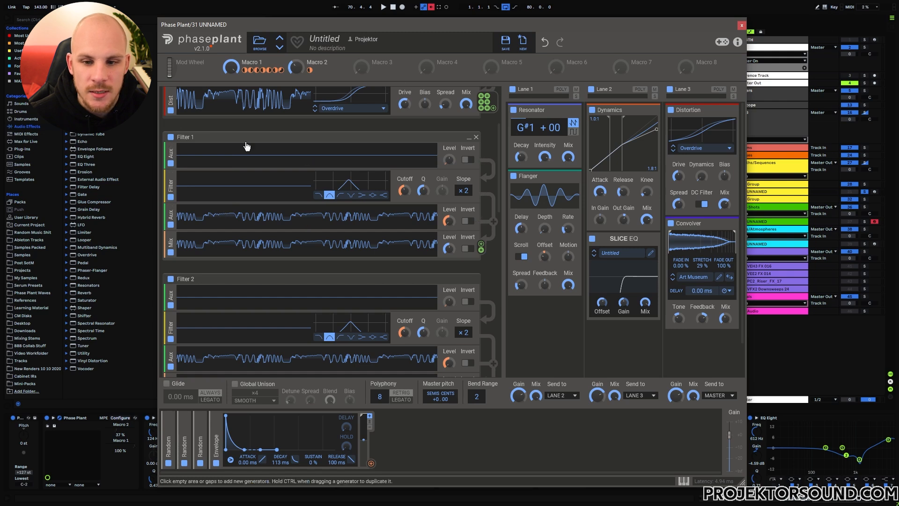
scroll(346, 189, "down", 1)
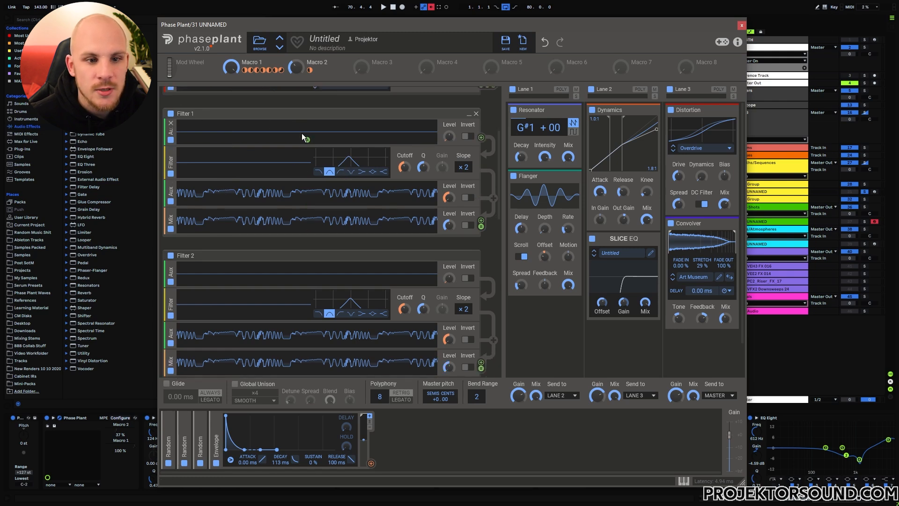
scroll(328, 145, "down", 4)
scroll(338, 155, "down", 3)
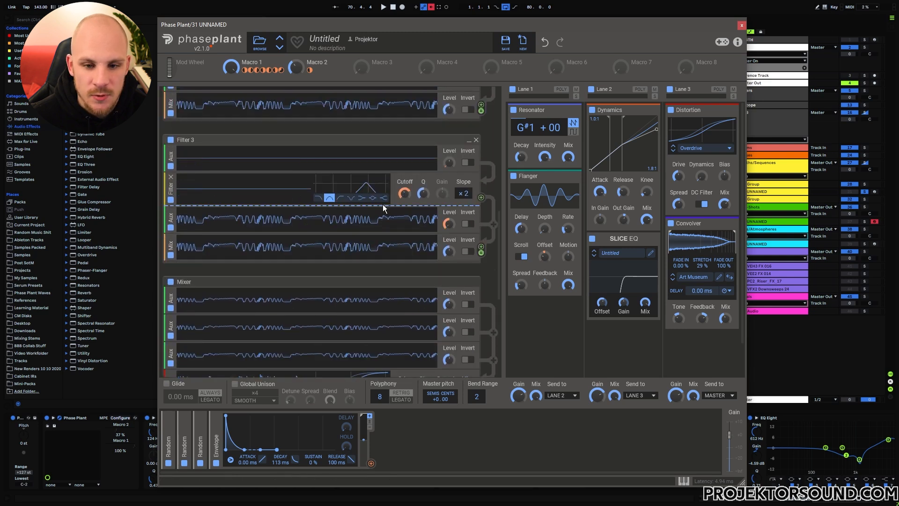
scroll(383, 204, "up", 3)
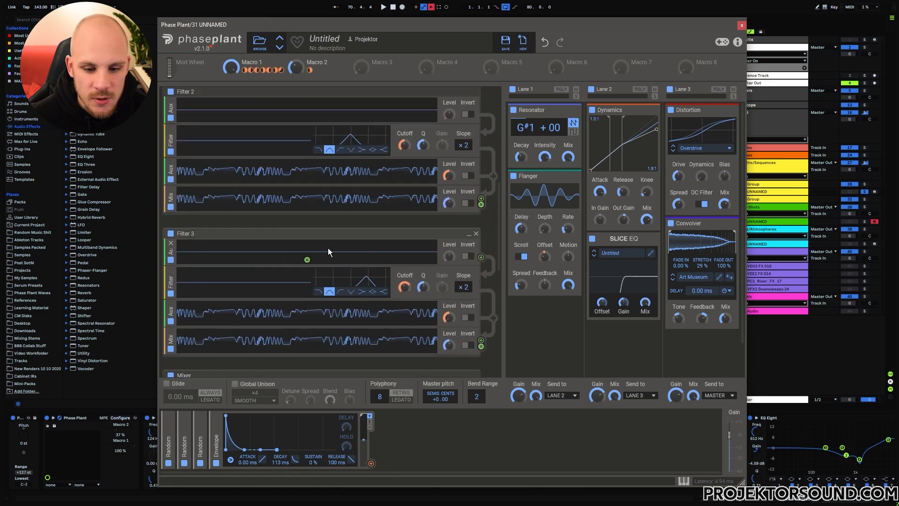
scroll(328, 248, "down", 1)
- Expand the third Random modulator, collapse it and expand the second one to inspect their filter cutoff modulations
left_click(200, 438)
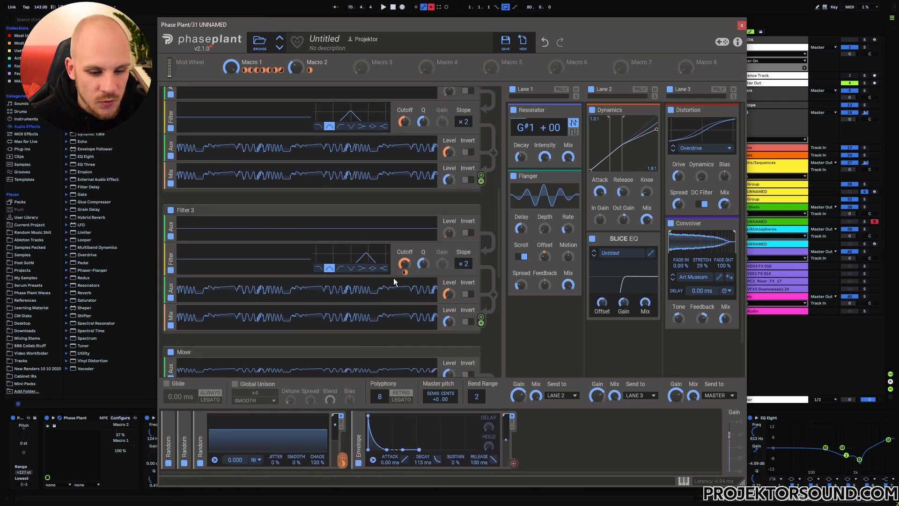
left_click(200, 425)
left_click(185, 425)
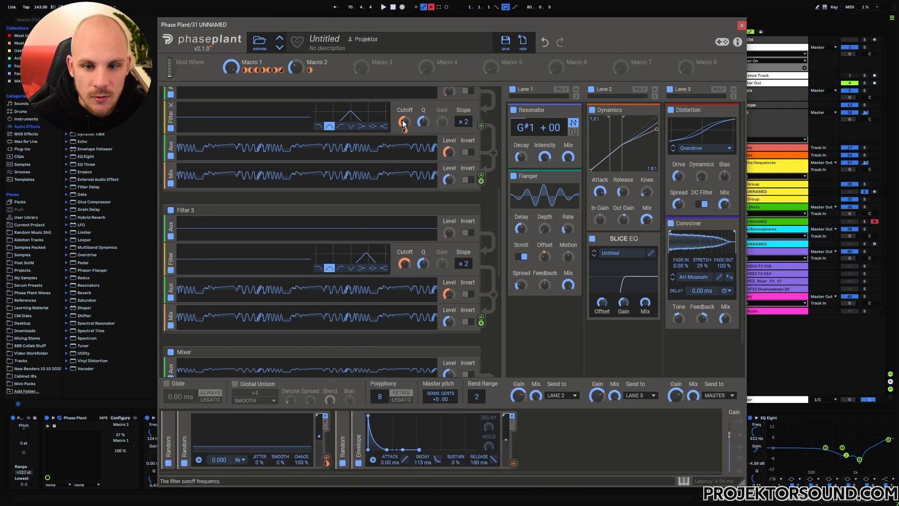
- Sweep Macro 1 between 0% and 100% to compare its effect on the Aux levels of the Filter 3 group
scroll(264, 163, "down", 3)
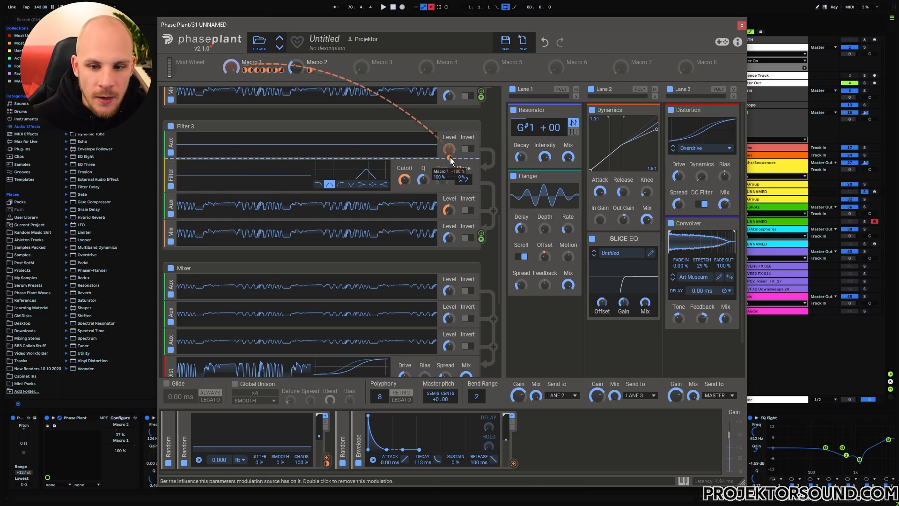
left_click_drag(231, 68, 233, 145)
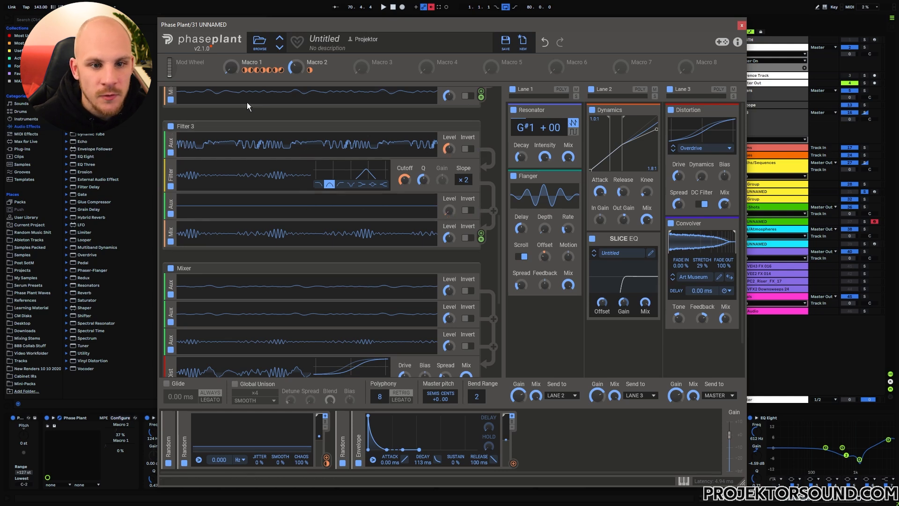
left_click_drag(231, 67, 231, 2)
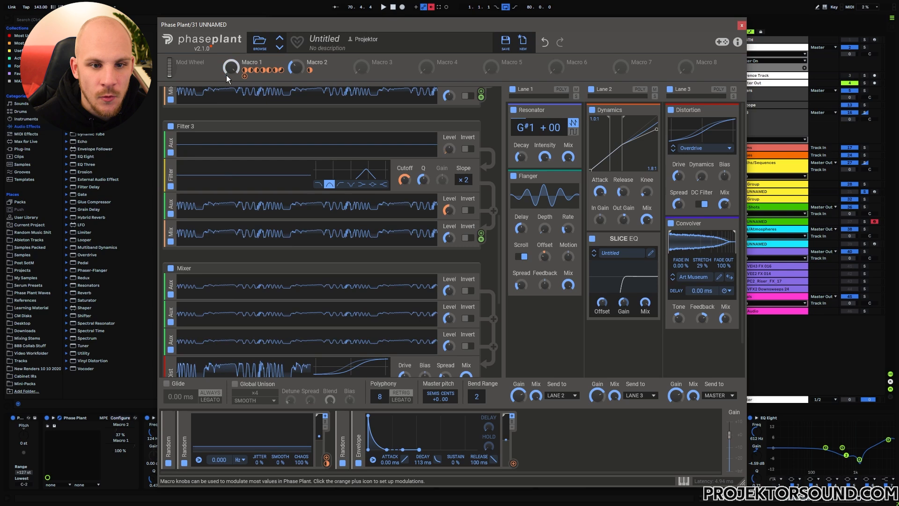
left_click_drag(231, 67, 231, 136)
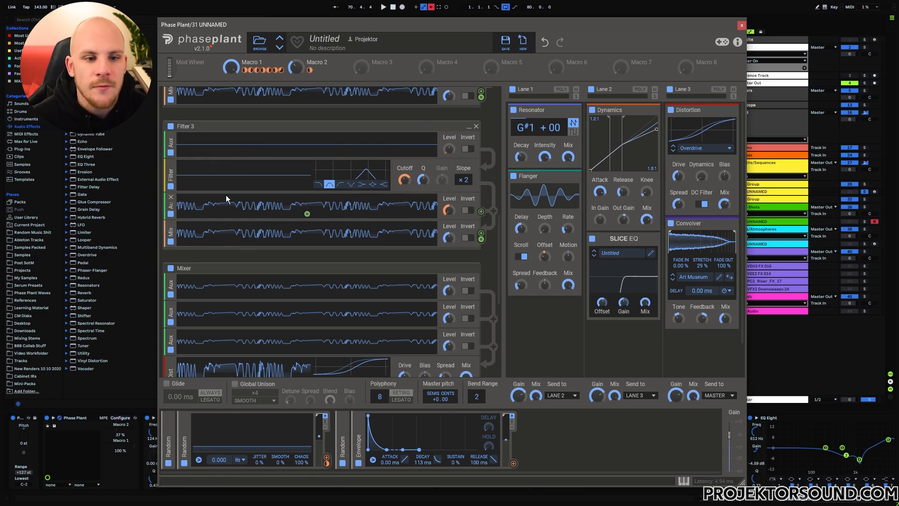
- Examine how the three filter groups' Mix outputs feed the Mixer group's Aux inputs, Overdrive distortion and output envelope
scroll(227, 198, "down", 4)
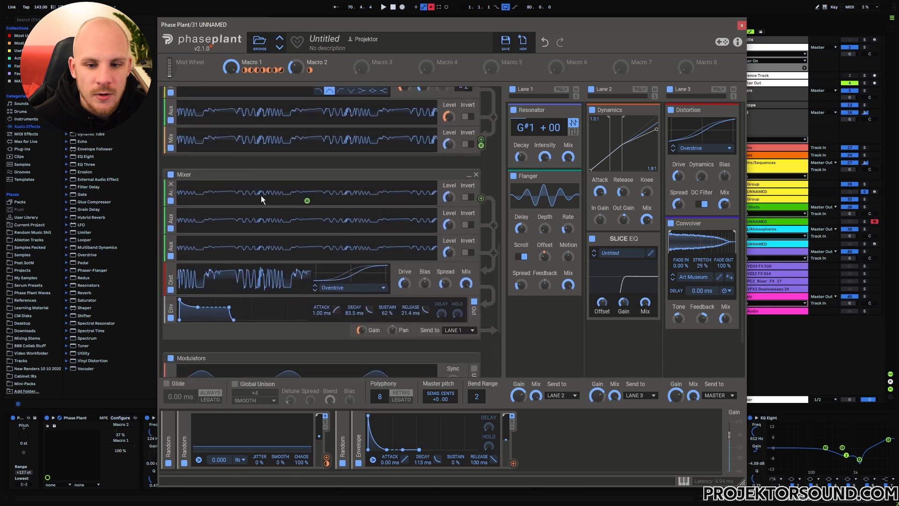
scroll(241, 185, "down", 2)
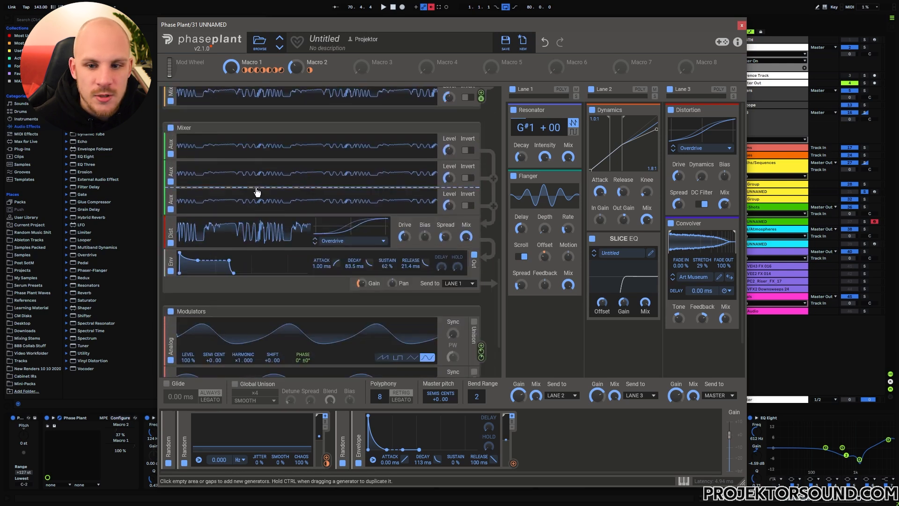
scroll(406, 167, "up", 2)
left_click_drag(481, 149, 322, 240)
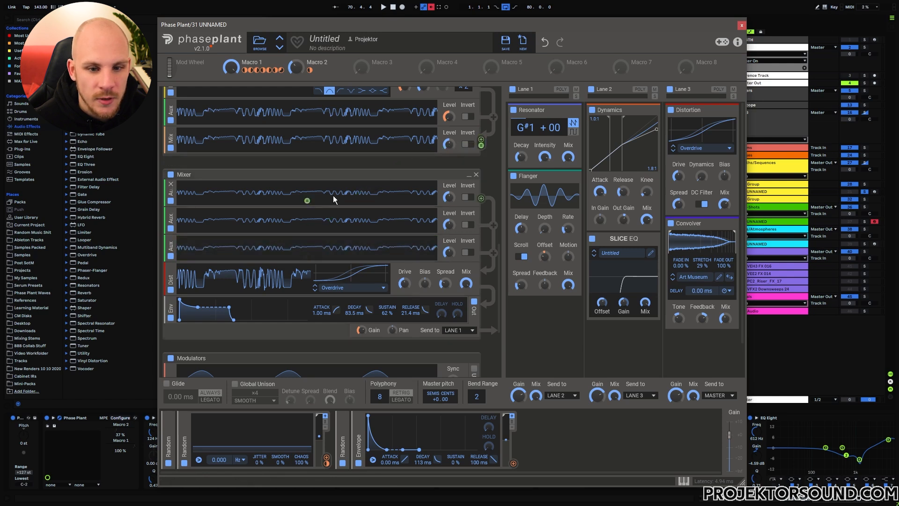
scroll(336, 248, "up", 3)
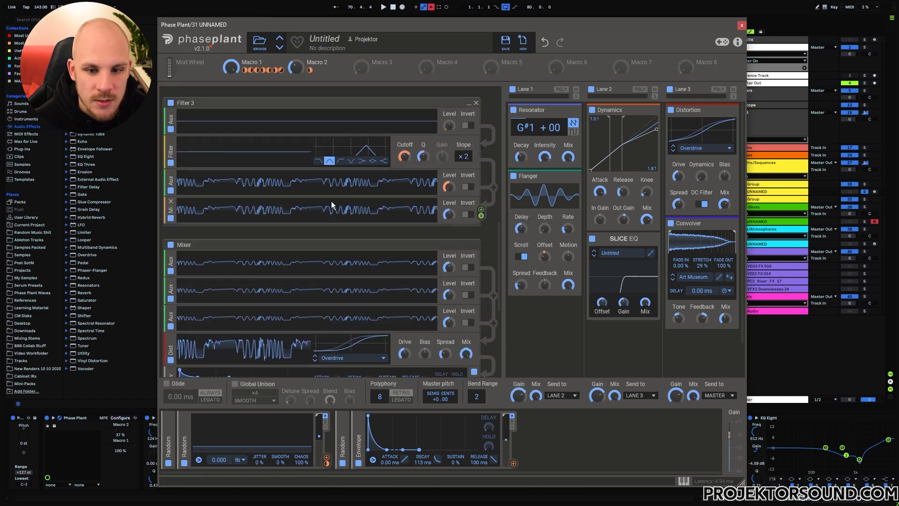
scroll(379, 213, "up", 1)
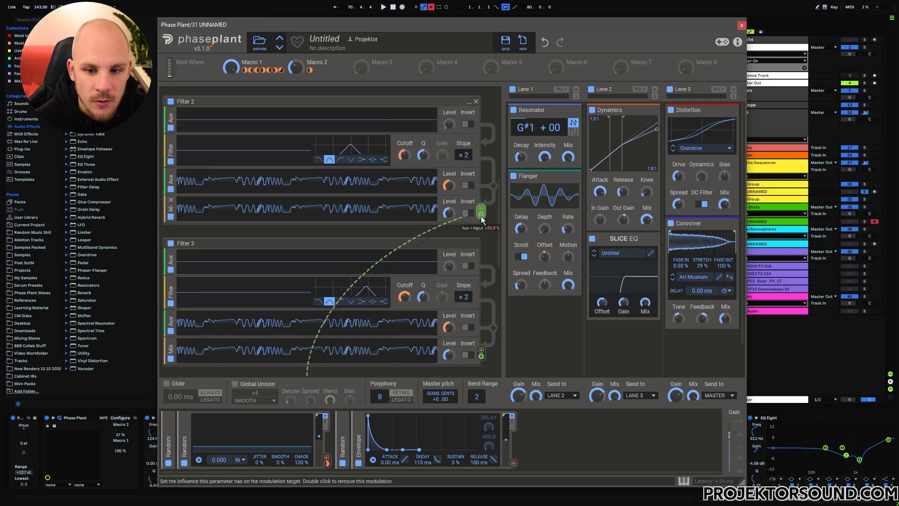
scroll(293, 242, "down", 2)
scroll(421, 228, "up", 6)
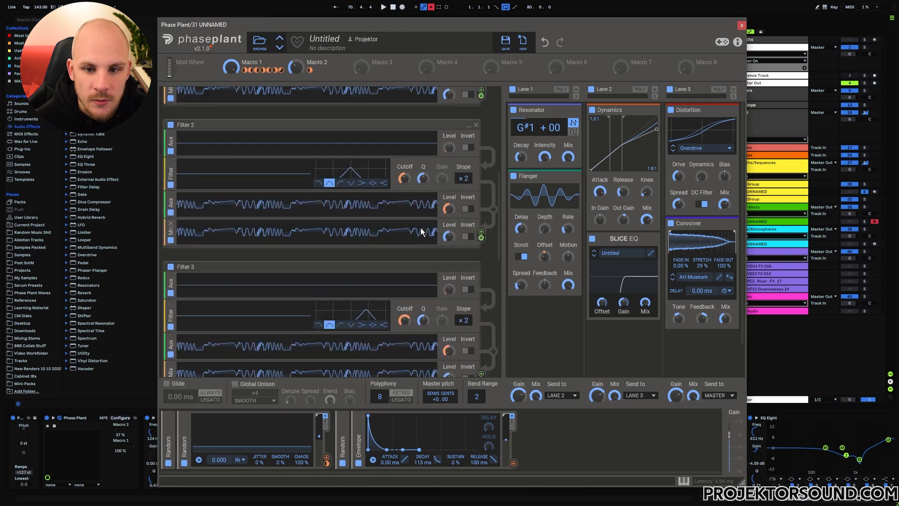
scroll(440, 231, "down", 7)
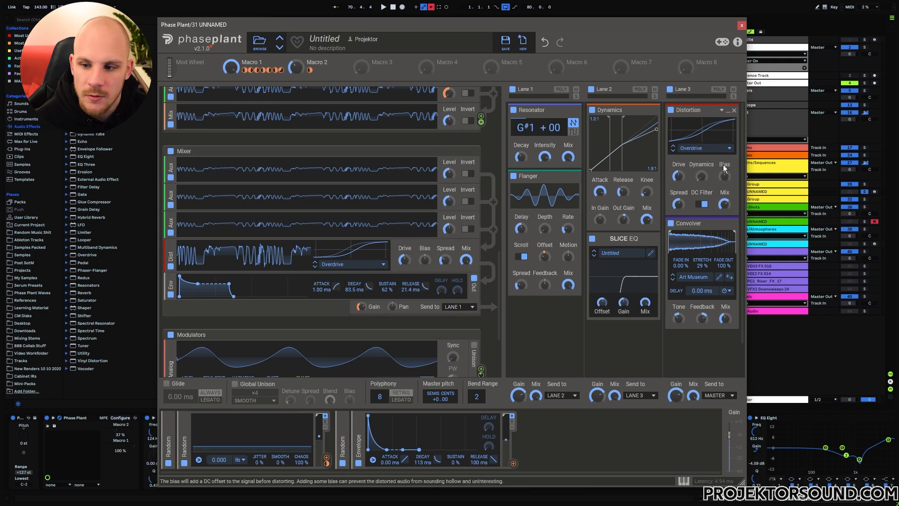
mouse_move(368, 317)
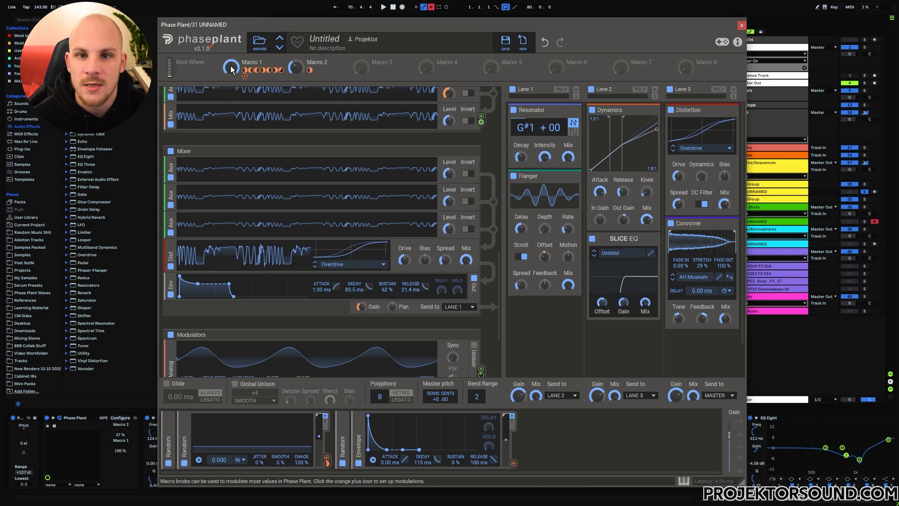
- Review the signal chain from the filter groups through the Mixer to the two analog oscillators in the Modulators group
scroll(497, 271, "up", 4)
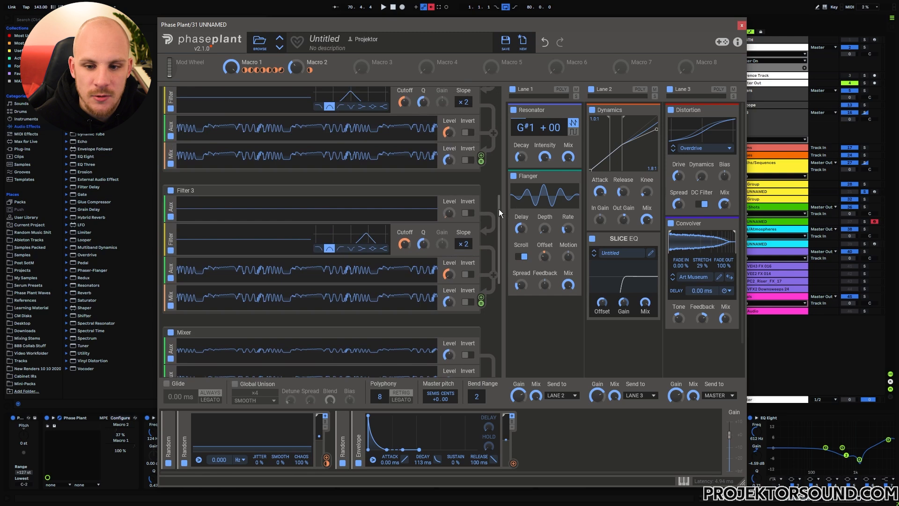
scroll(499, 209, "down", 5)
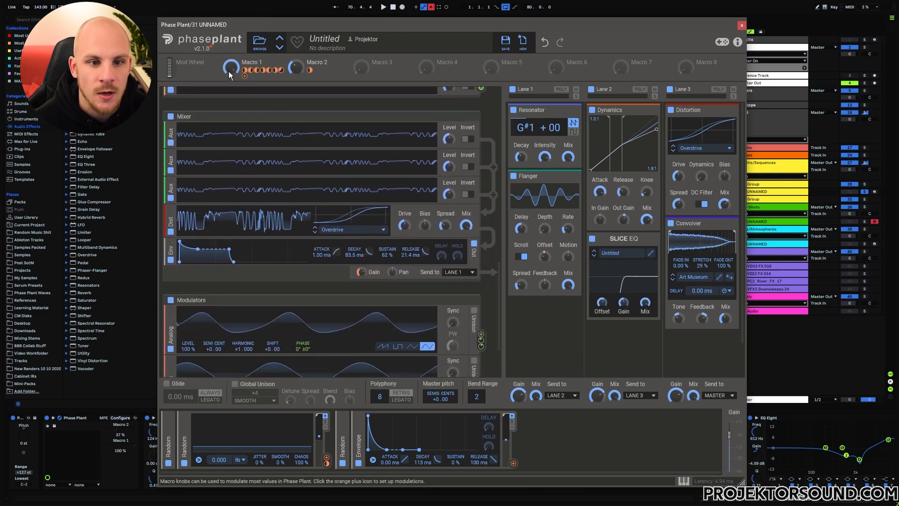
scroll(295, 288, "down", 2)
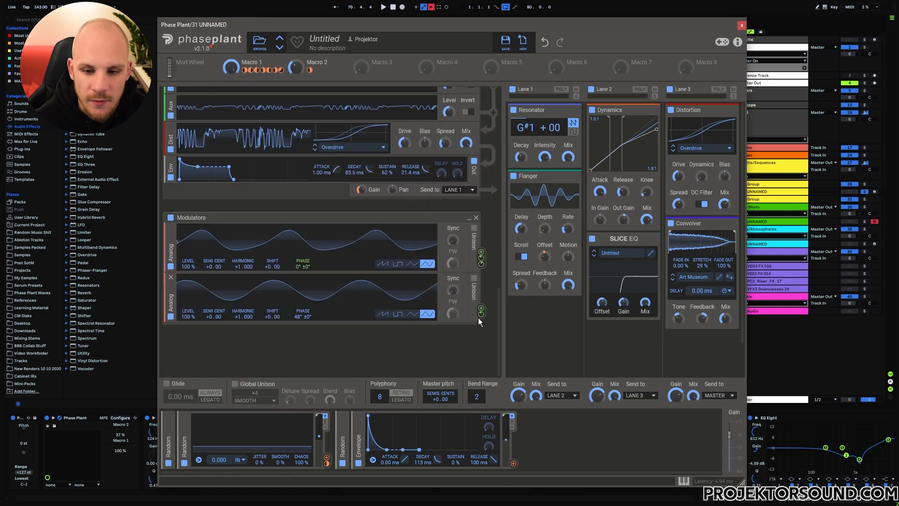
left_click_drag(499, 308, 493, 113)
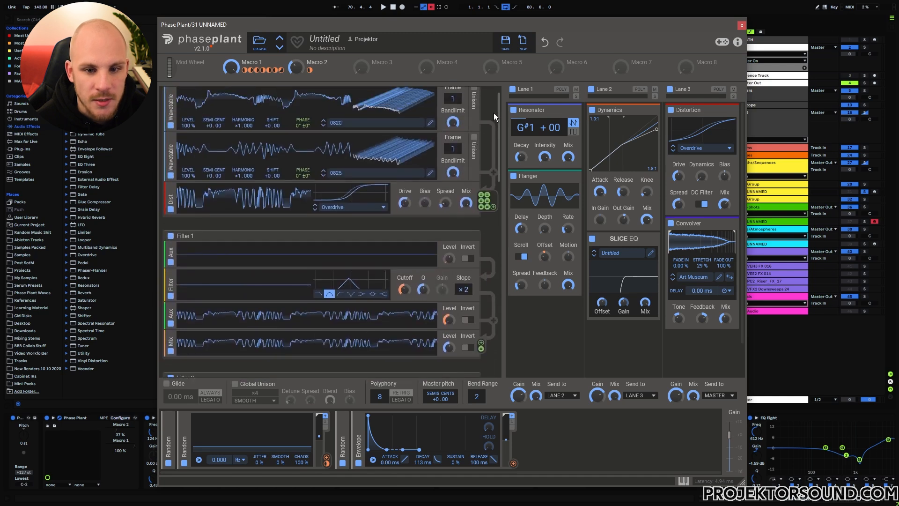
scroll(289, 171, "up", 1)
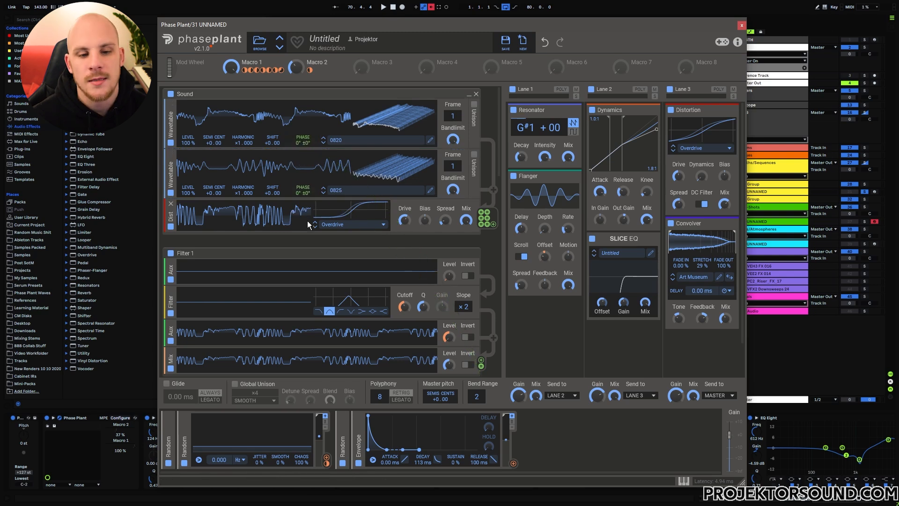
- Lower Macro 1 and return it to 100% to compare the dry and filtered signals in Filter 1 and Filter 2
left_click_drag(499, 158, 501, 192)
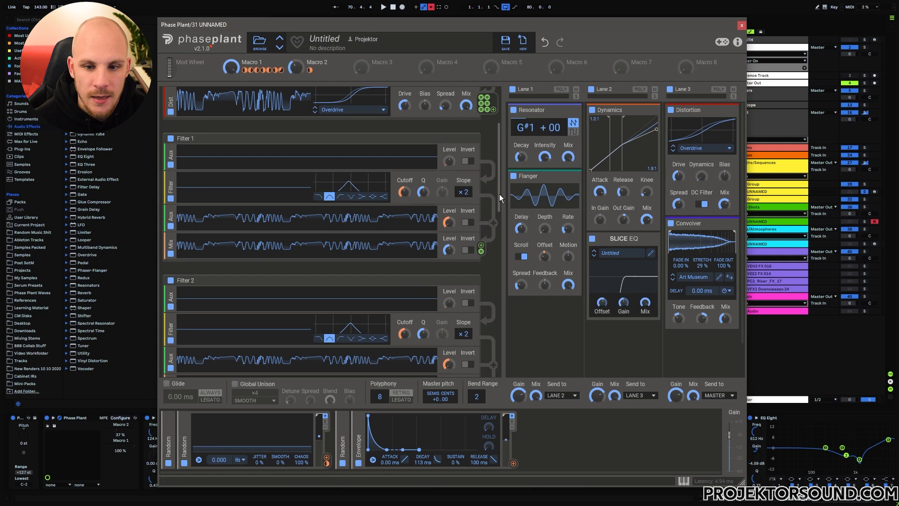
left_click_drag(231, 67, 231, 112)
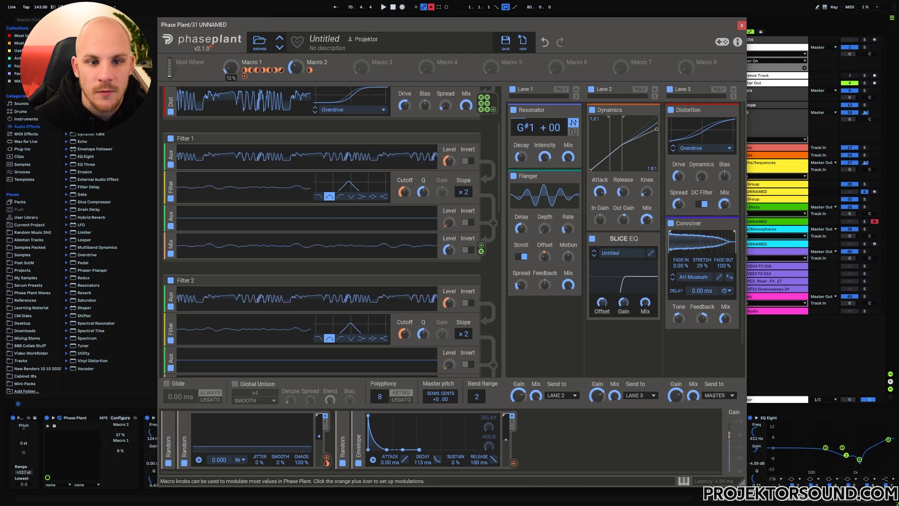
left_click_drag(231, 67, 230, 54)
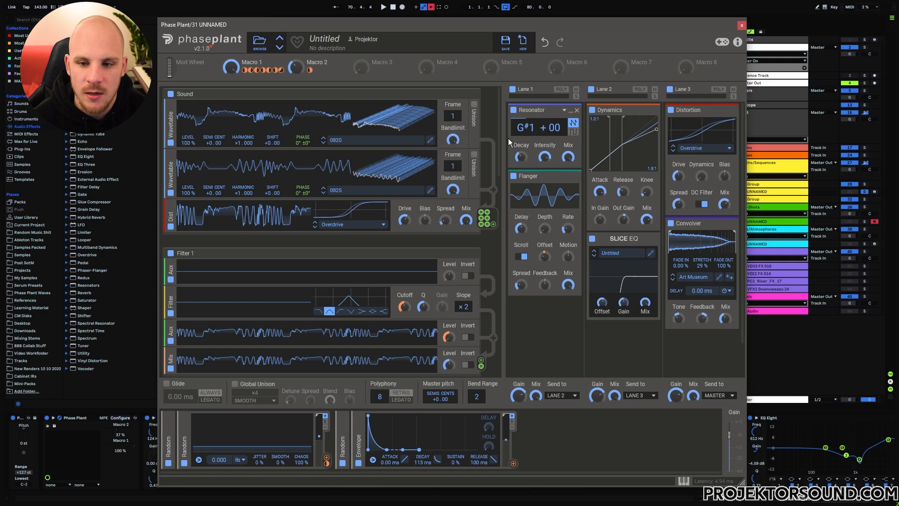
- Inspect the Flanger Offset modulation assigned to Macro 2
mouse_move(308, 72)
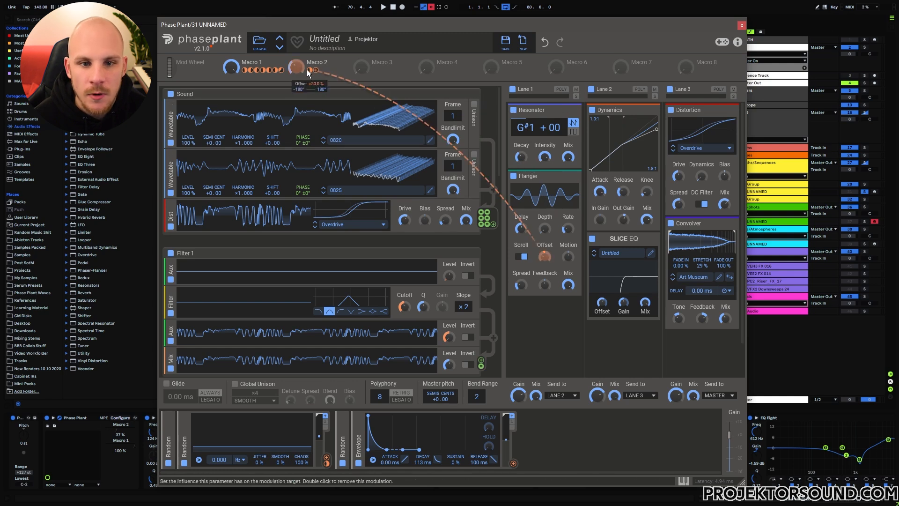